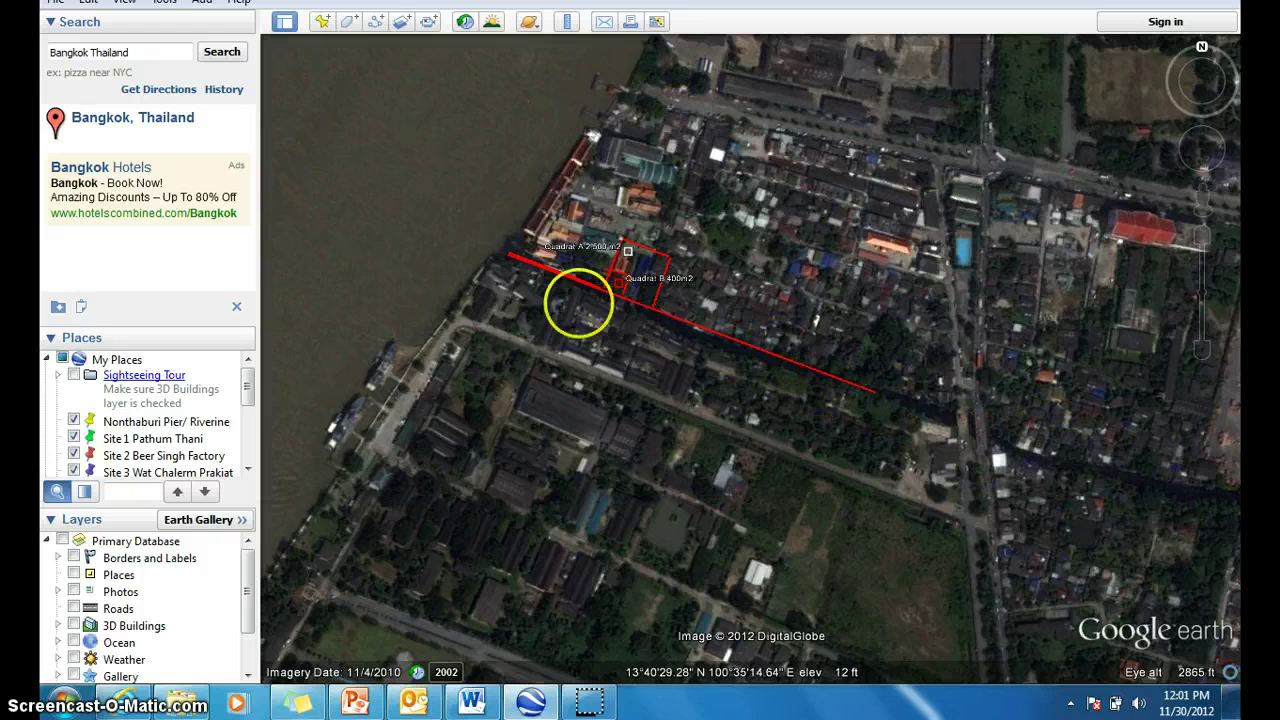
Zoom to about 485 ft and centre the Quadrat A and Quadrat B outlines beside the transect.
{"action": "mouse_move", "coordinate": [1203, 285]}
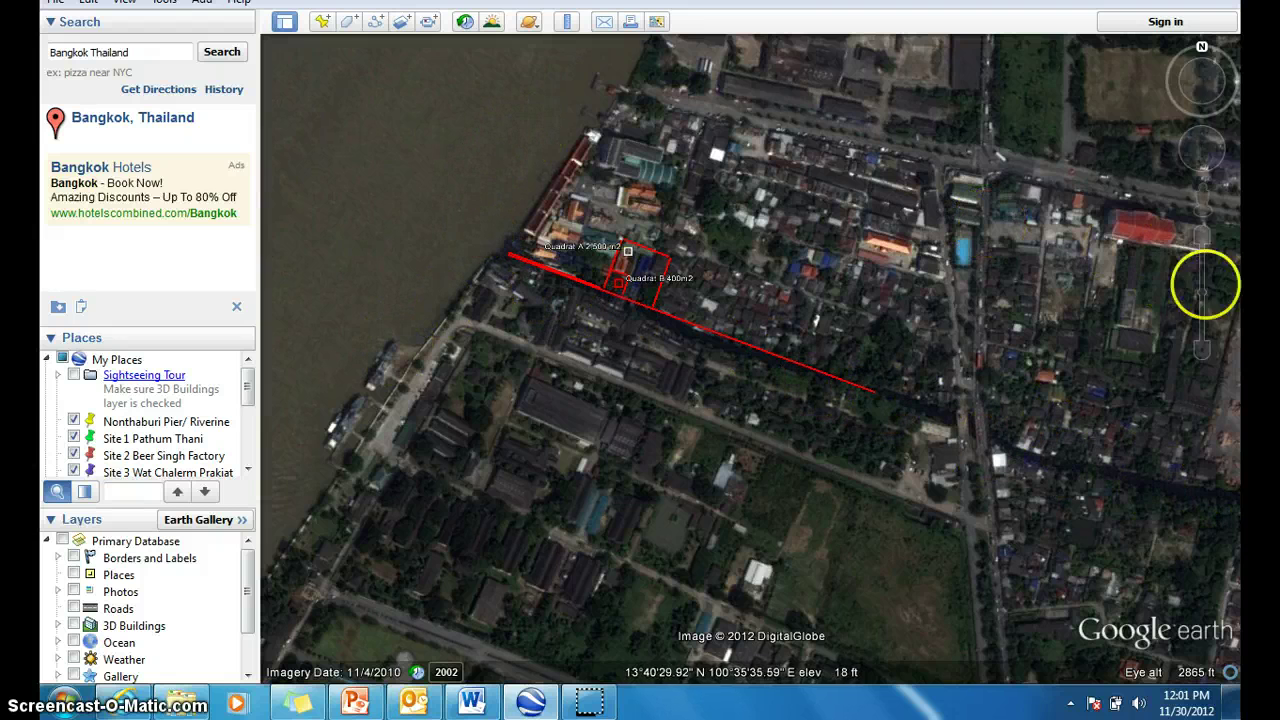
{"action": "left_click", "coordinate": [1202, 235]}
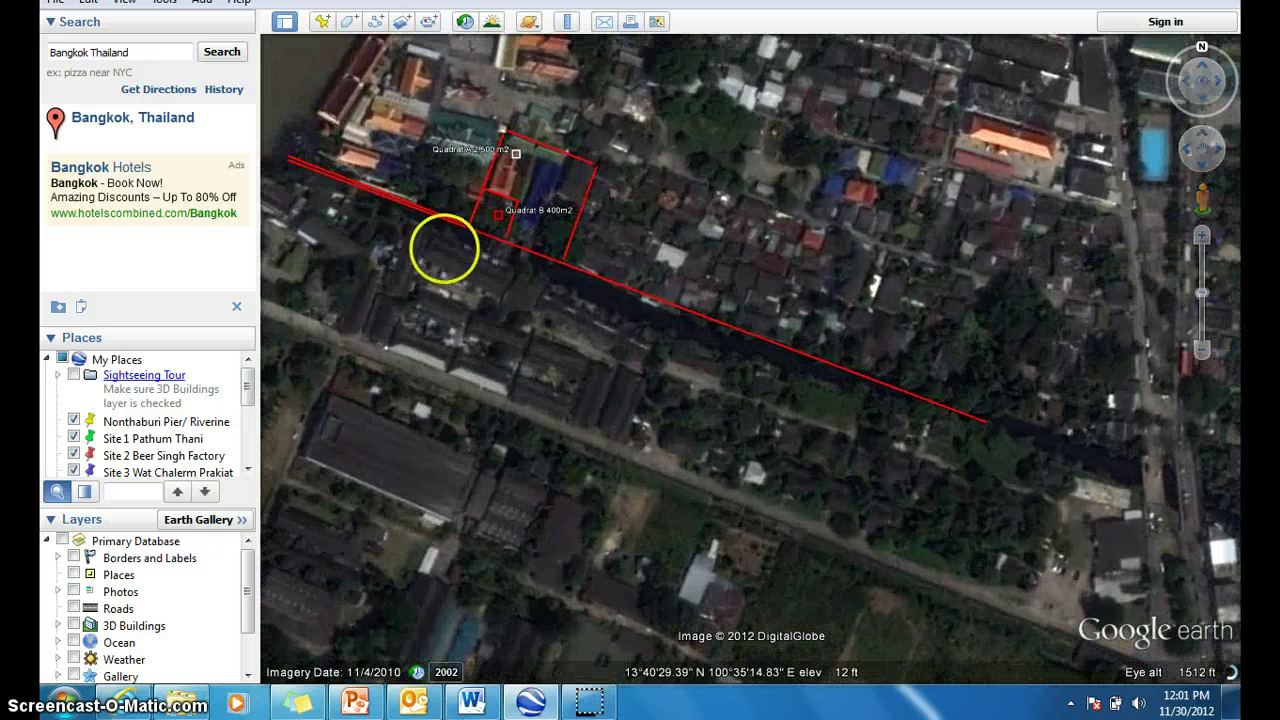
{"action": "left_click_drag", "start_coordinate": [897, 311], "coordinate": [977, 337]}
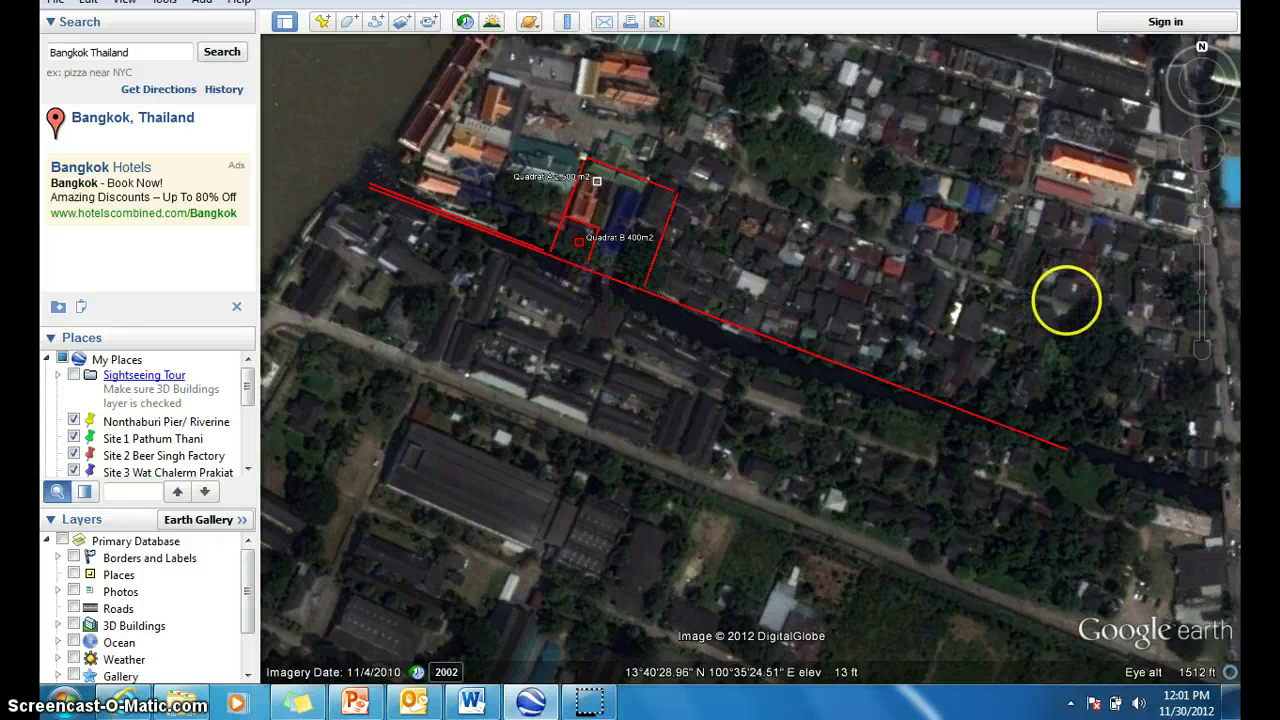
{"action": "left_click", "coordinate": [1202, 352]}
{"action": "left_click", "coordinate": [1204, 244]}
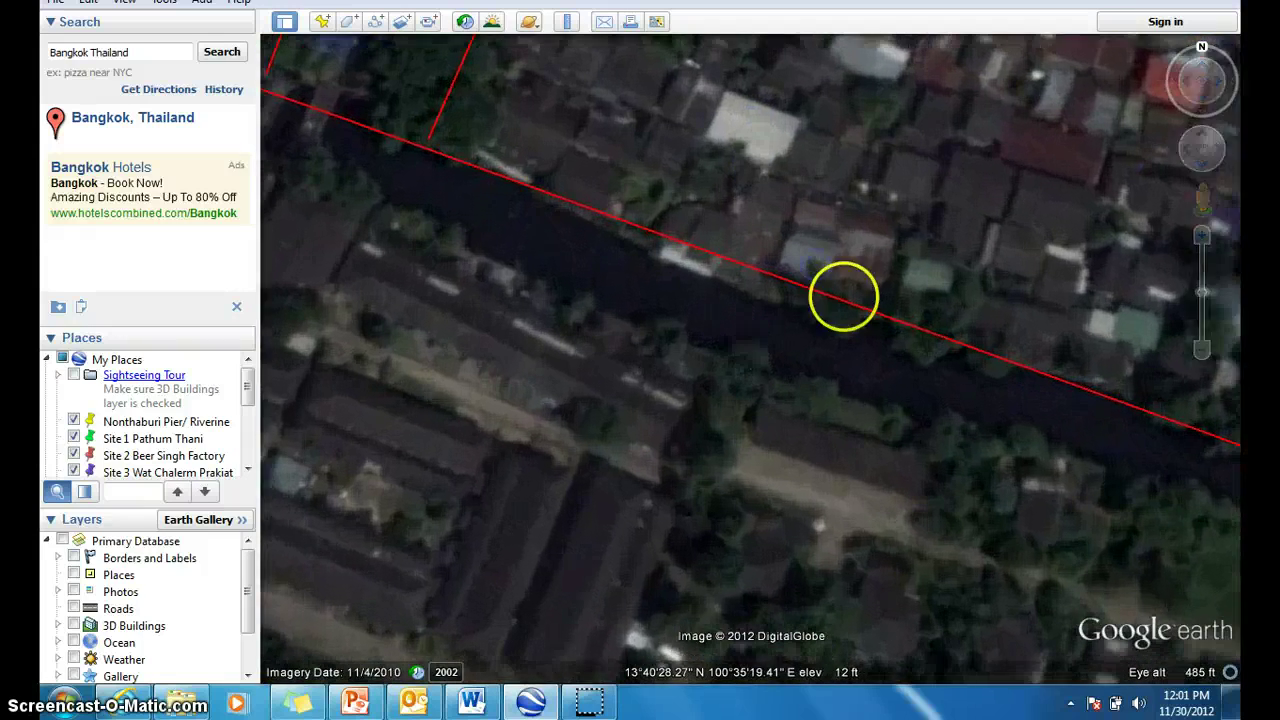
{"action": "left_click_drag", "start_coordinate": [843, 294], "coordinate": [1040, 515]}
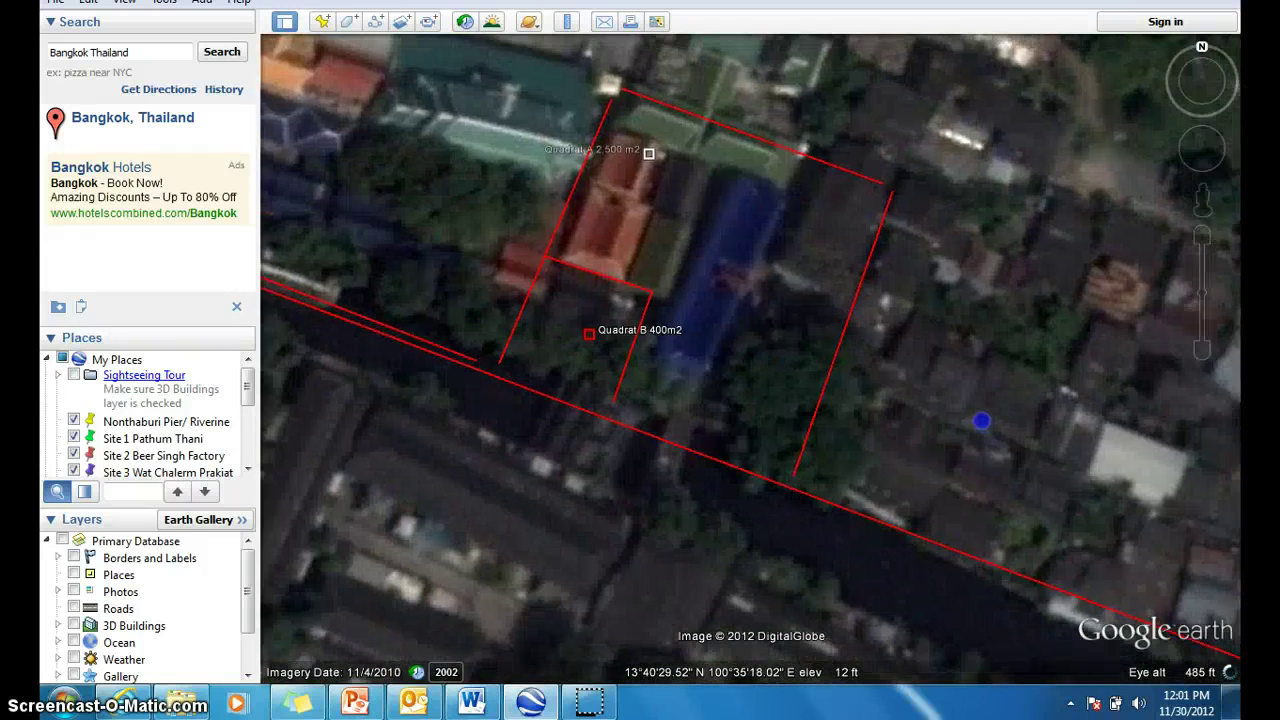
{"action": "left_click_drag", "start_coordinate": [980, 423], "coordinate": [1018, 435]}
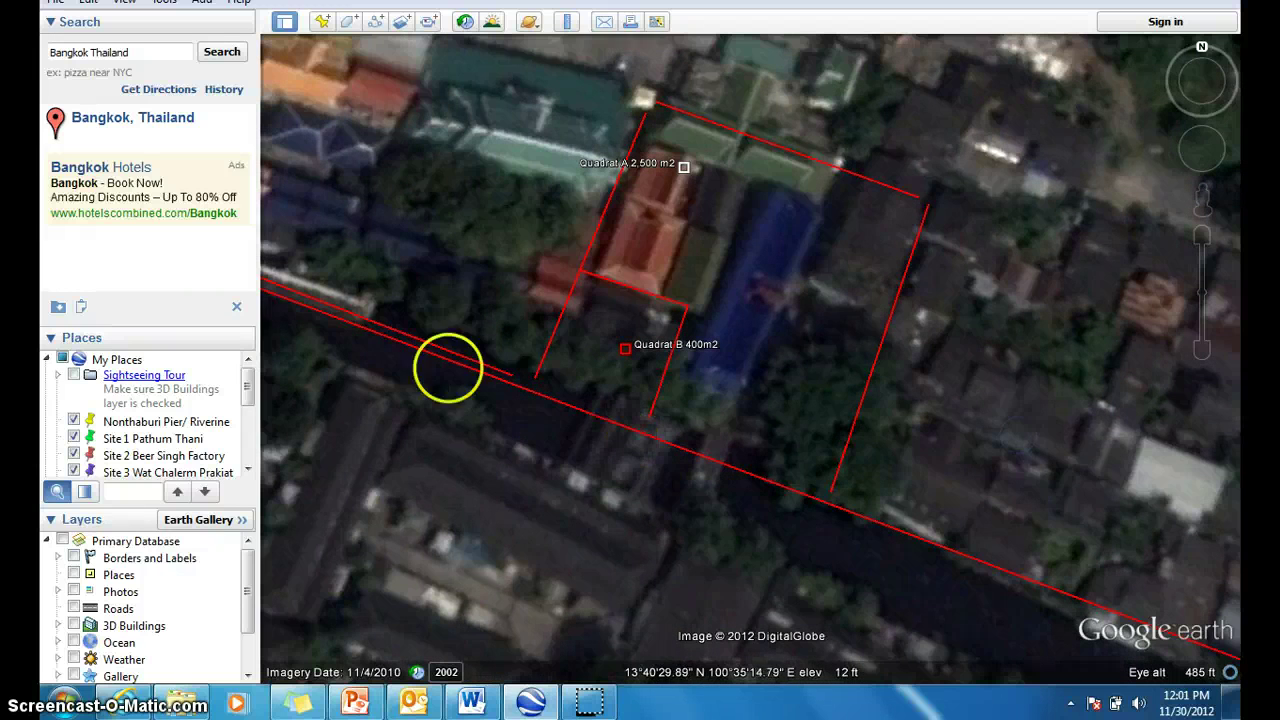
Measure Quadrat A's western side with the Ruler (50.03 m), then clear it.
{"action": "left_click", "coordinate": [566, 22]}
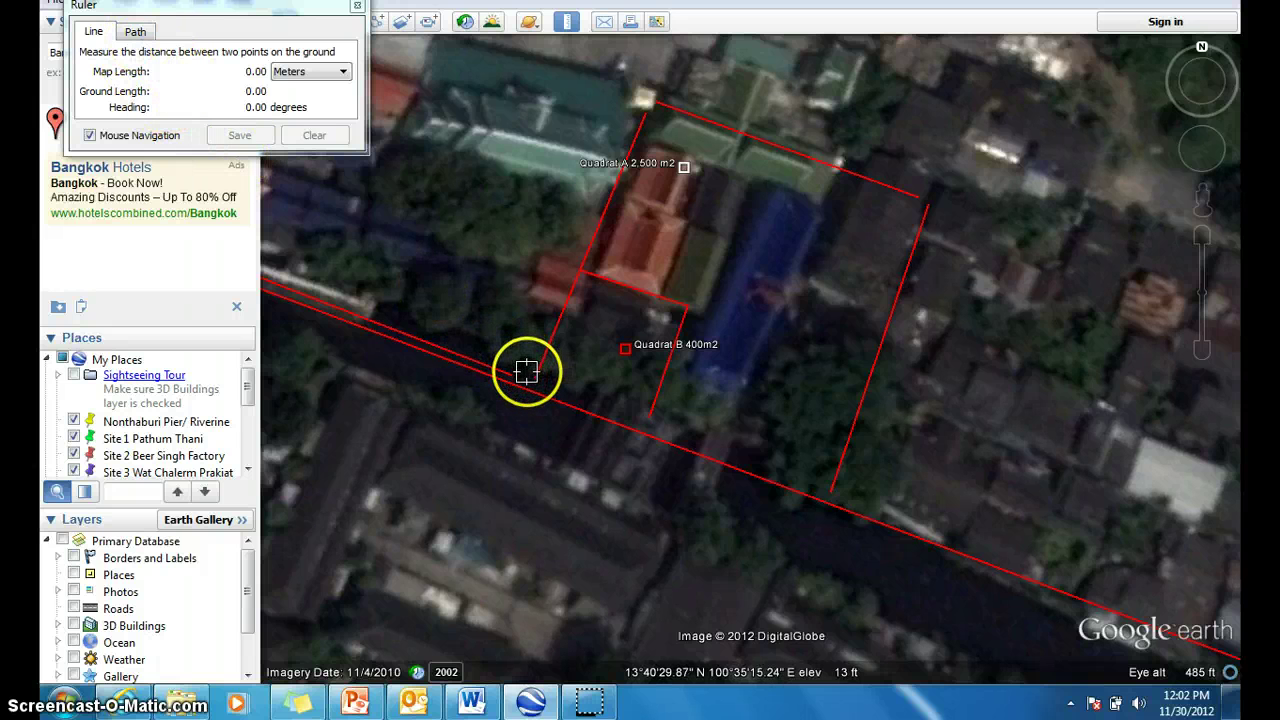
{"action": "left_click_drag", "start_coordinate": [527, 373], "coordinate": [632, 107]}
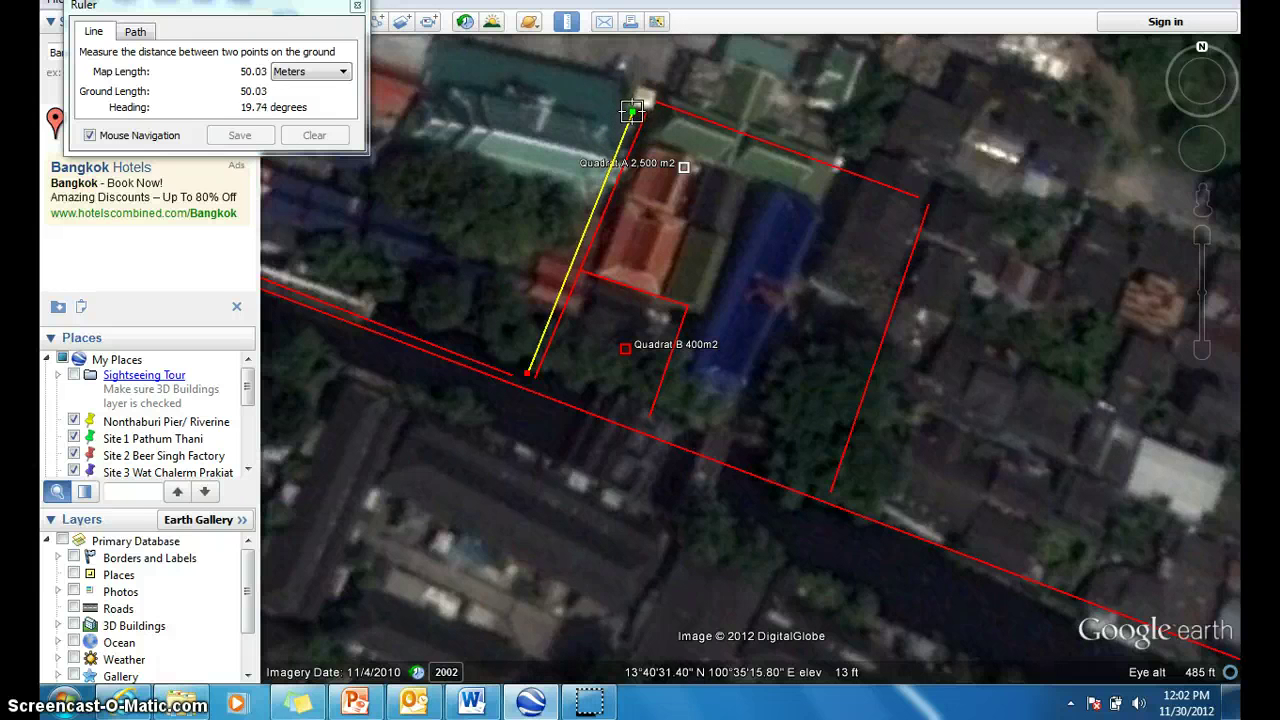
{"action": "left_click", "coordinate": [634, 117]}
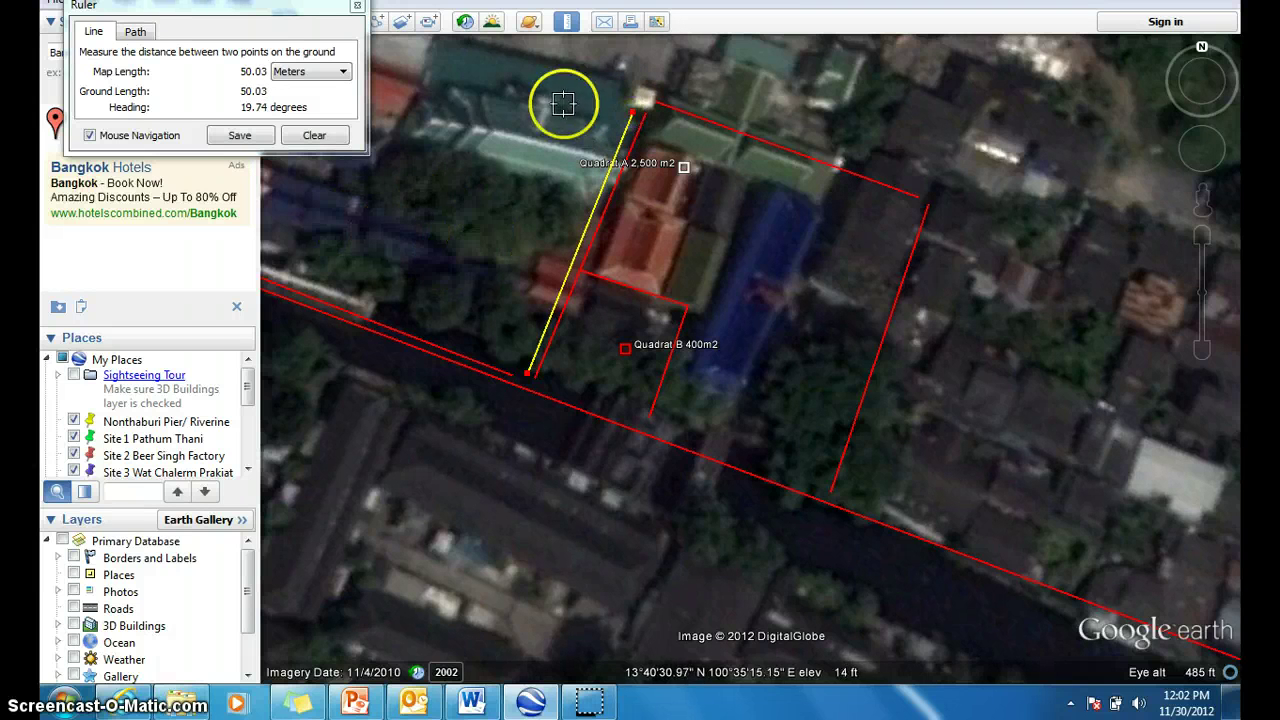
{"action": "left_click", "coordinate": [333, 140]}
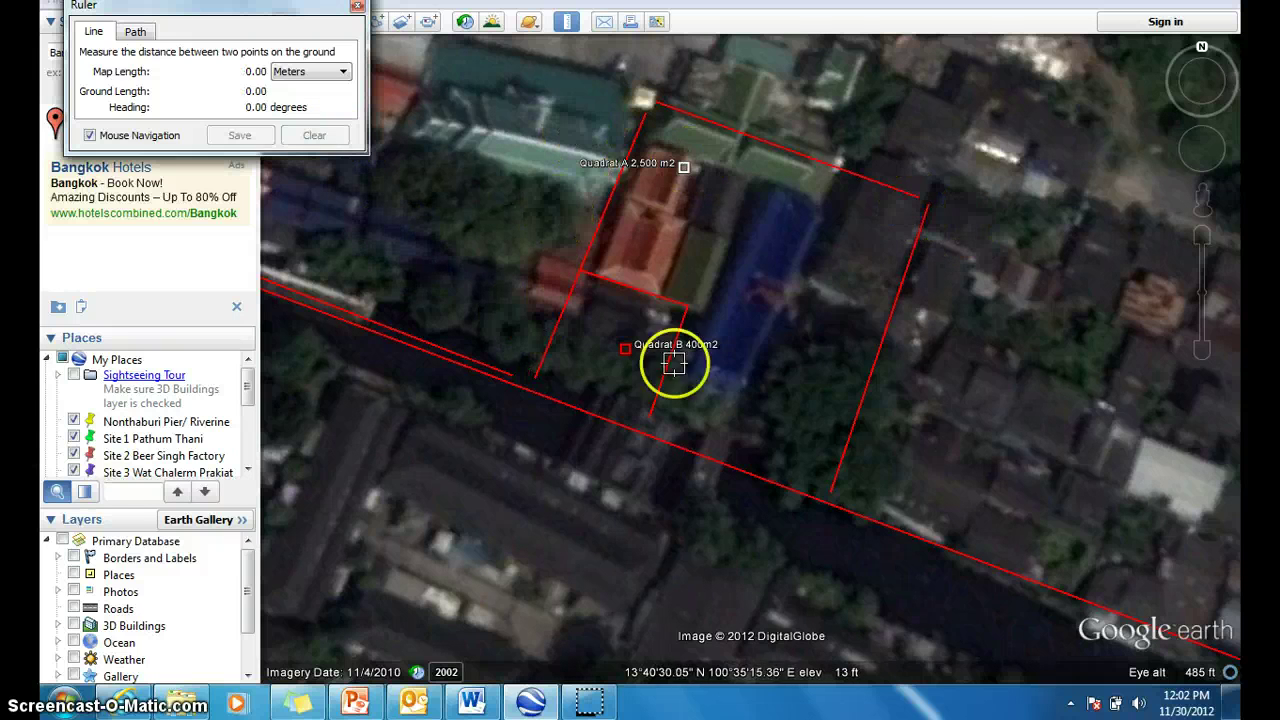
Take a short trial measurement beside Quadrat A's right side and clear it.
{"action": "left_click", "coordinate": [951, 340]}
{"action": "left_click_drag", "start_coordinate": [951, 340], "coordinate": [959, 298]}
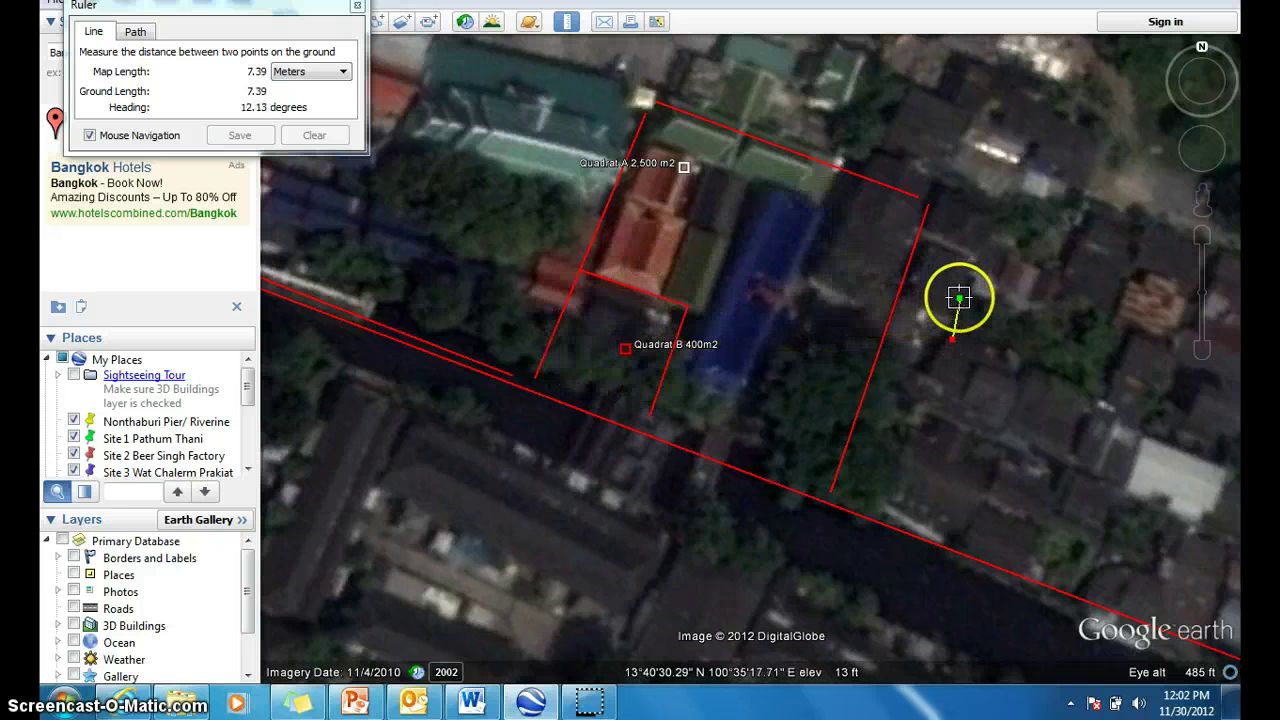
{"action": "left_click", "coordinate": [300, 137]}
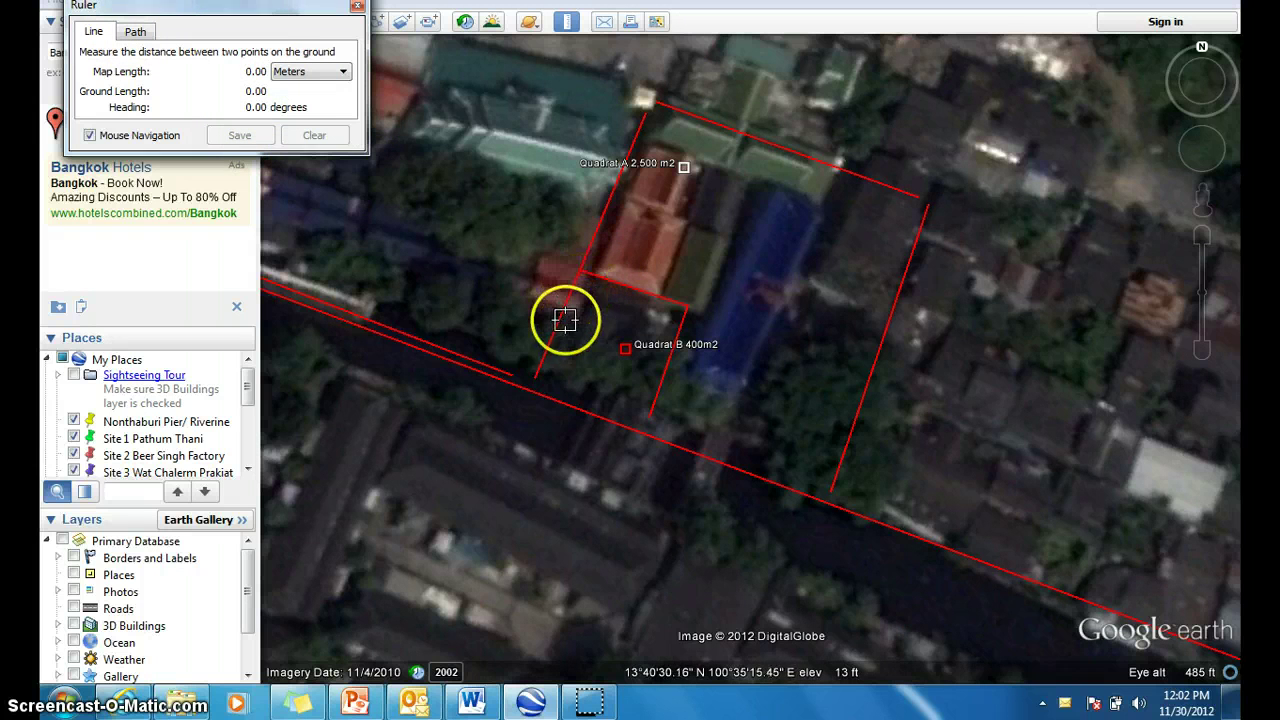
Measure across Quadrat B (35.79 m), adjust the end point, then clear a short 3.23 m line.
{"action": "mouse_move", "coordinate": [565, 319]}
{"action": "left_mouse_down"}
{"action": "mouse_move", "coordinate": [757, 374]}
{"action": "mouse_move", "coordinate": [760, 393]}
{"action": "left_mouse_up"}
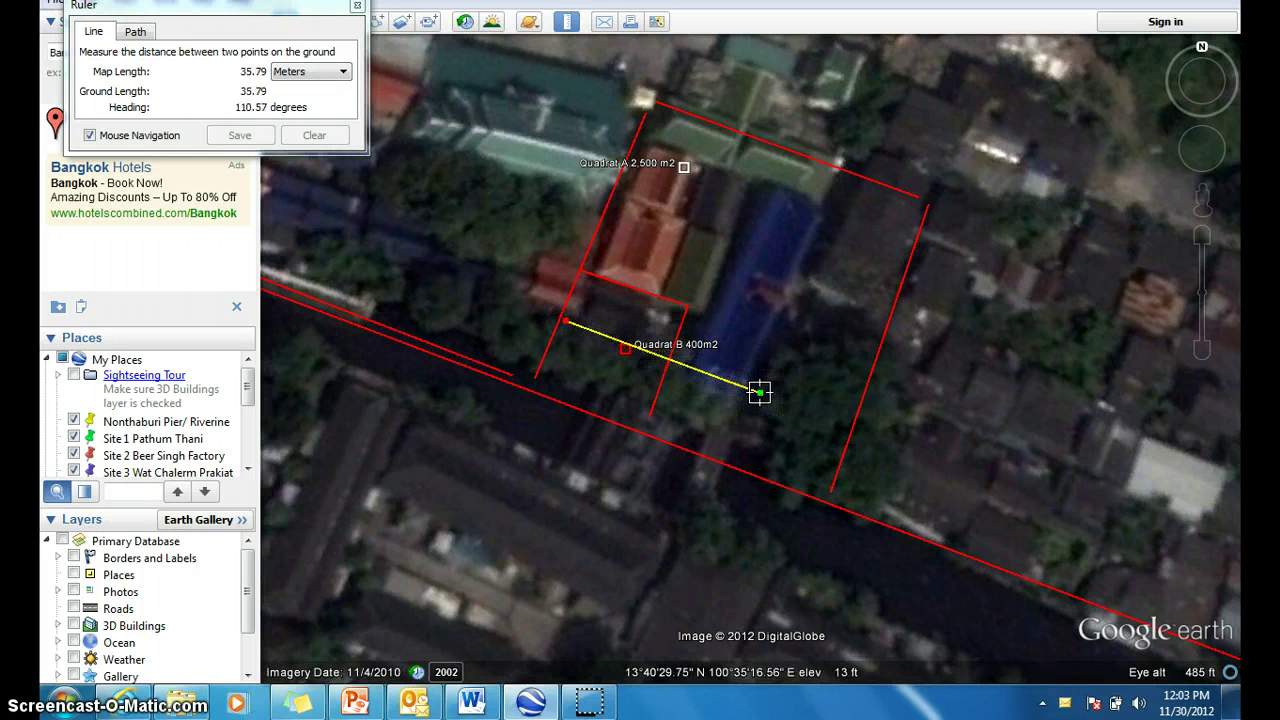
{"action": "left_click", "coordinate": [253, 32]}
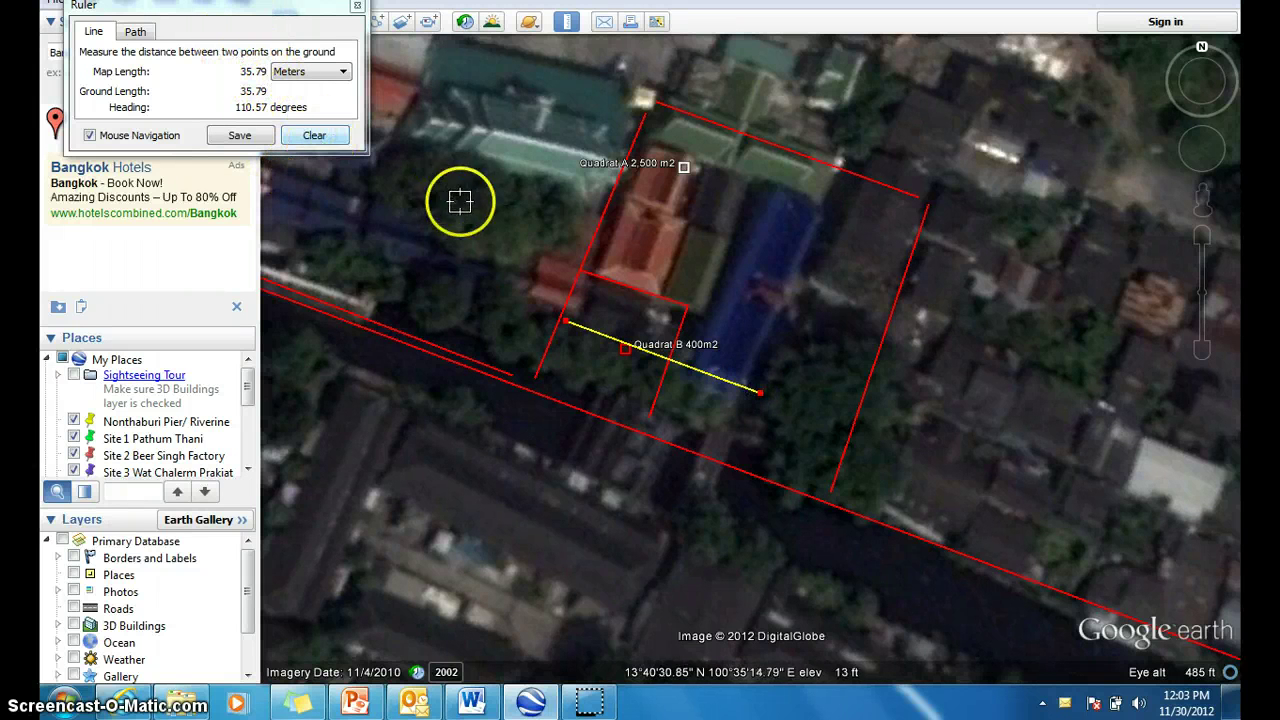
{"action": "left_click", "coordinate": [760, 395]}
{"action": "left_click", "coordinate": [760, 395]}
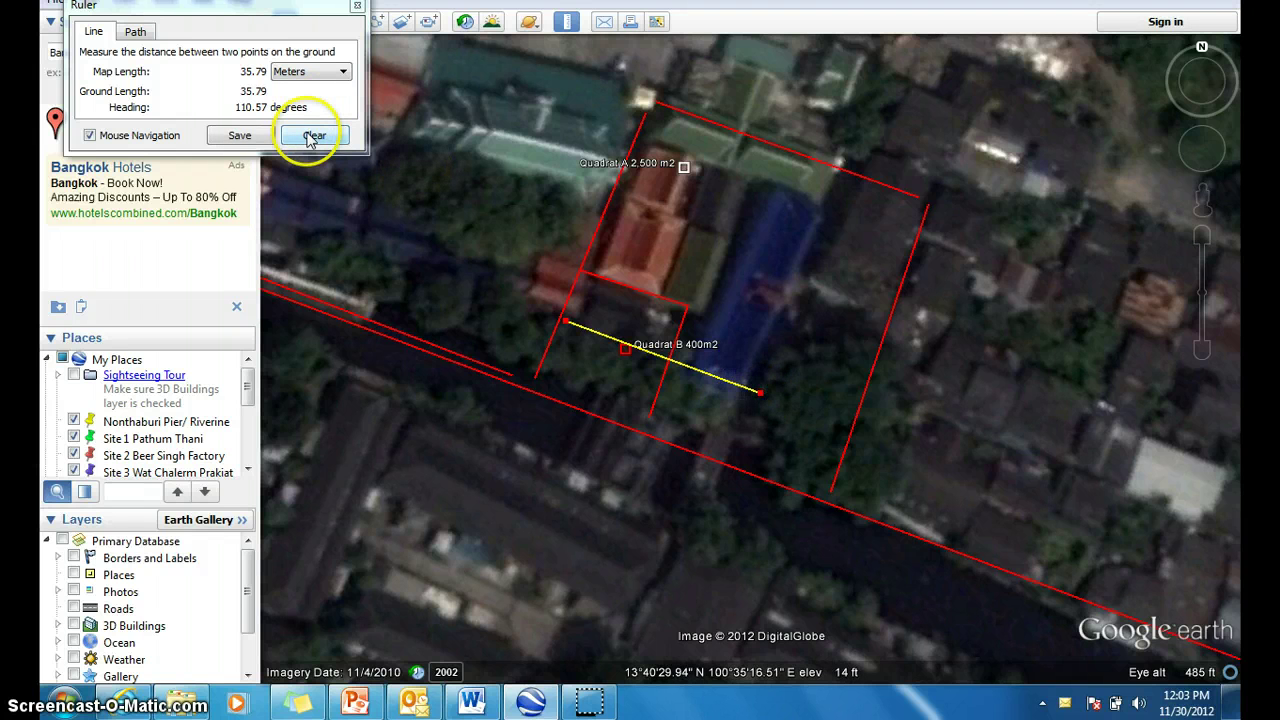
{"action": "left_click", "coordinate": [760, 395]}
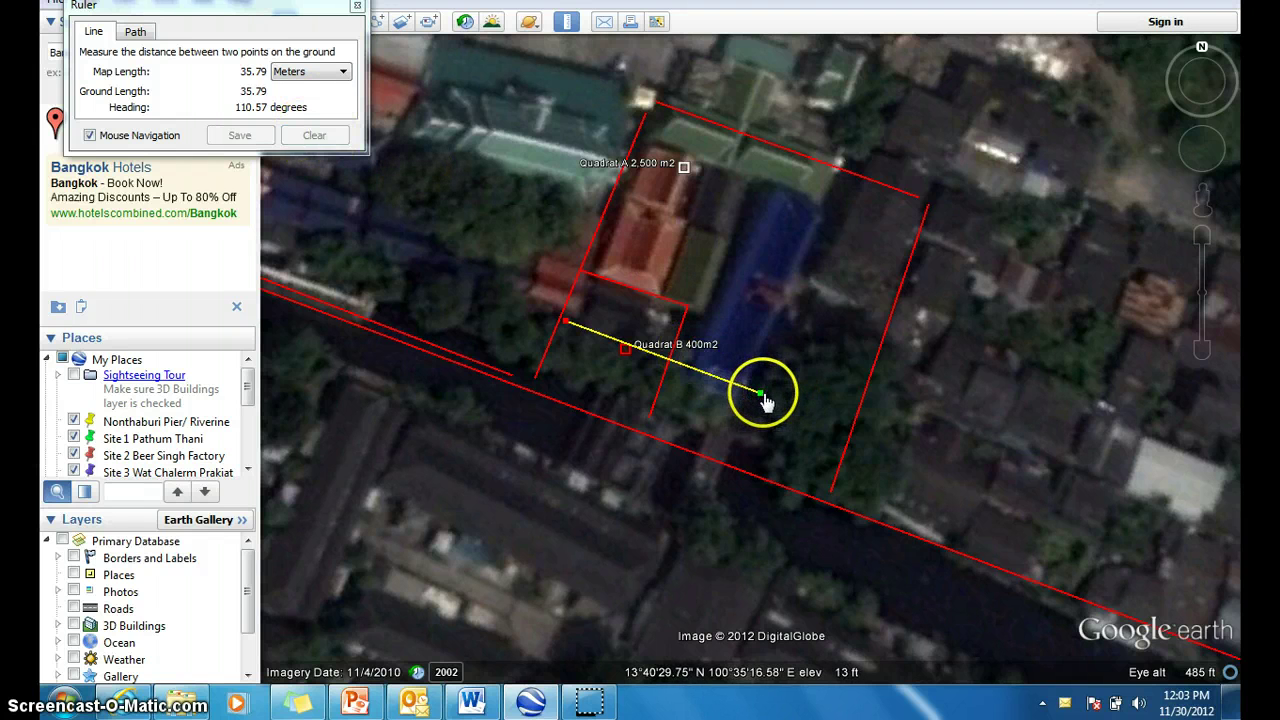
{"action": "left_click", "coordinate": [773, 400]}
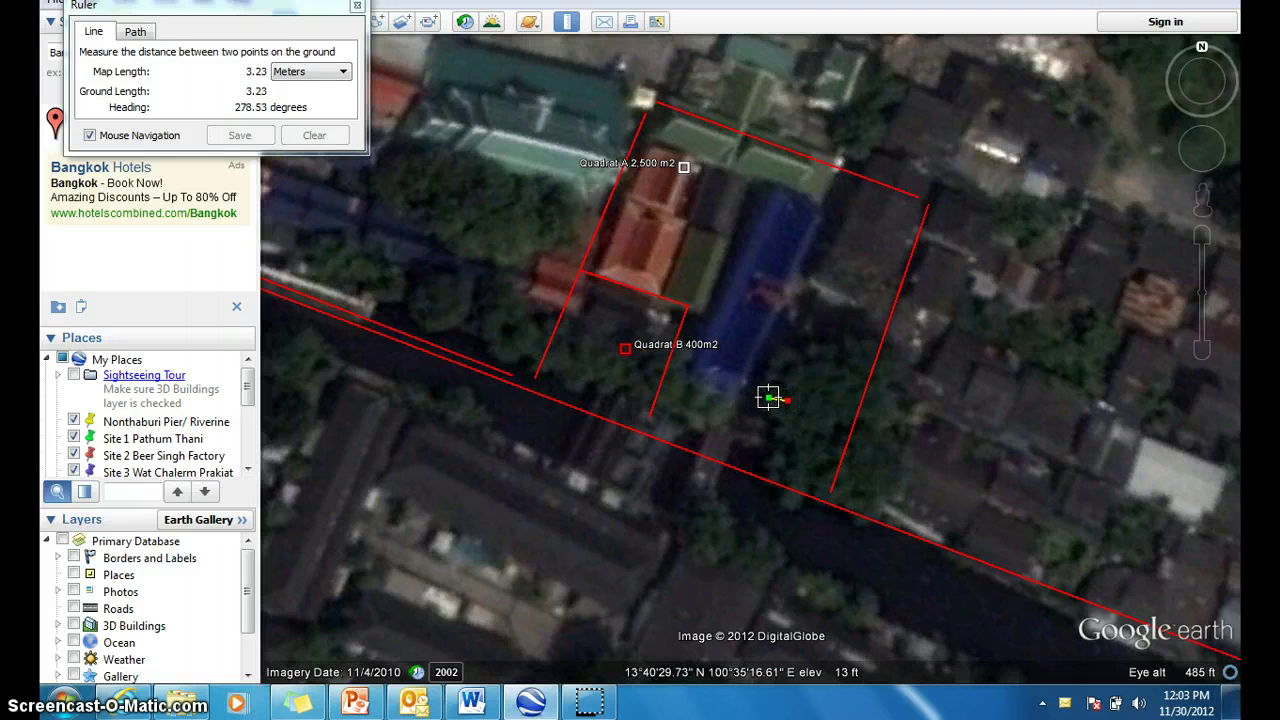
{"action": "left_click", "coordinate": [772, 402]}
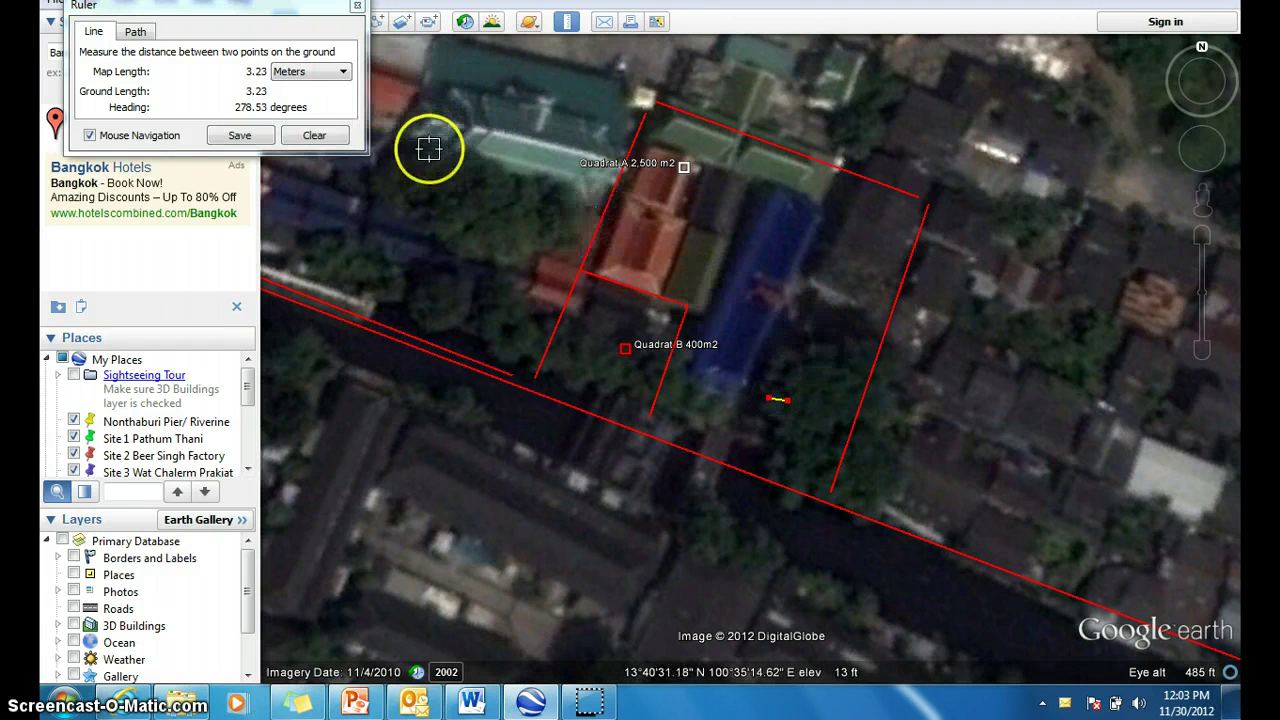
{"action": "left_click", "coordinate": [318, 135]}
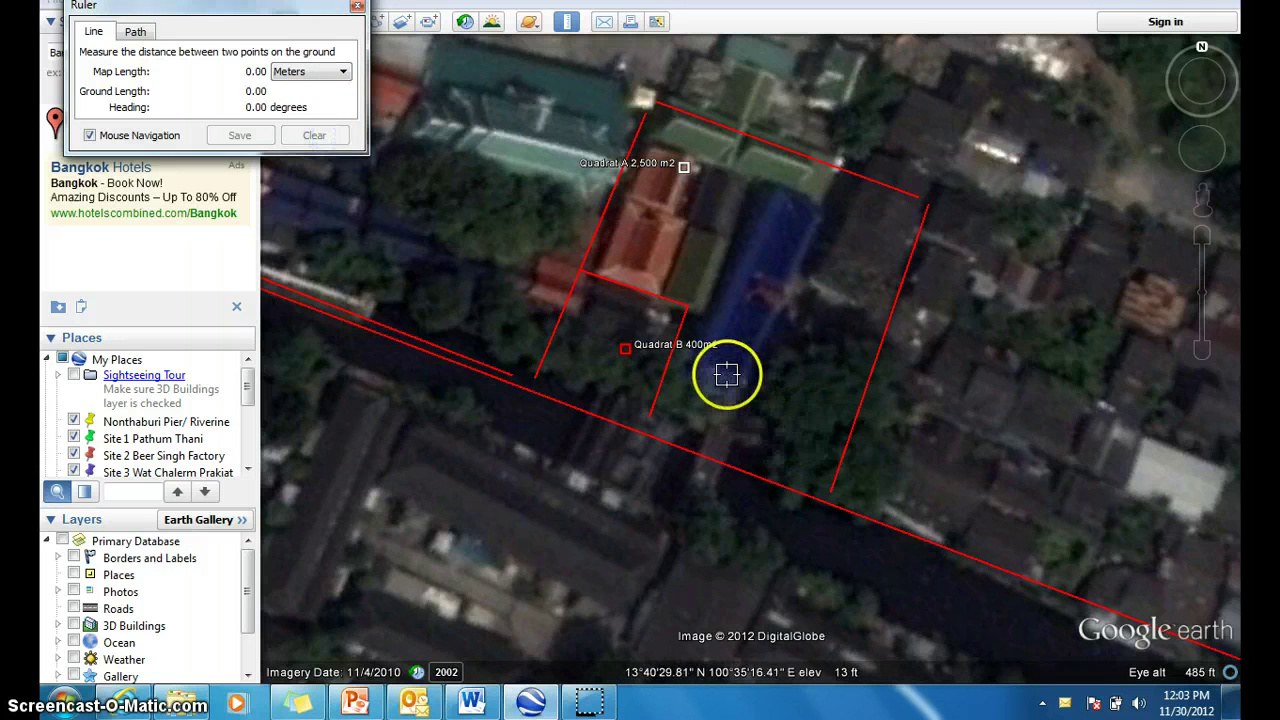
Measure from Quadrat B to the road edge (14.20 m) and back (21.58 m), clearing each.
{"action": "left_click", "coordinate": [761, 385]}
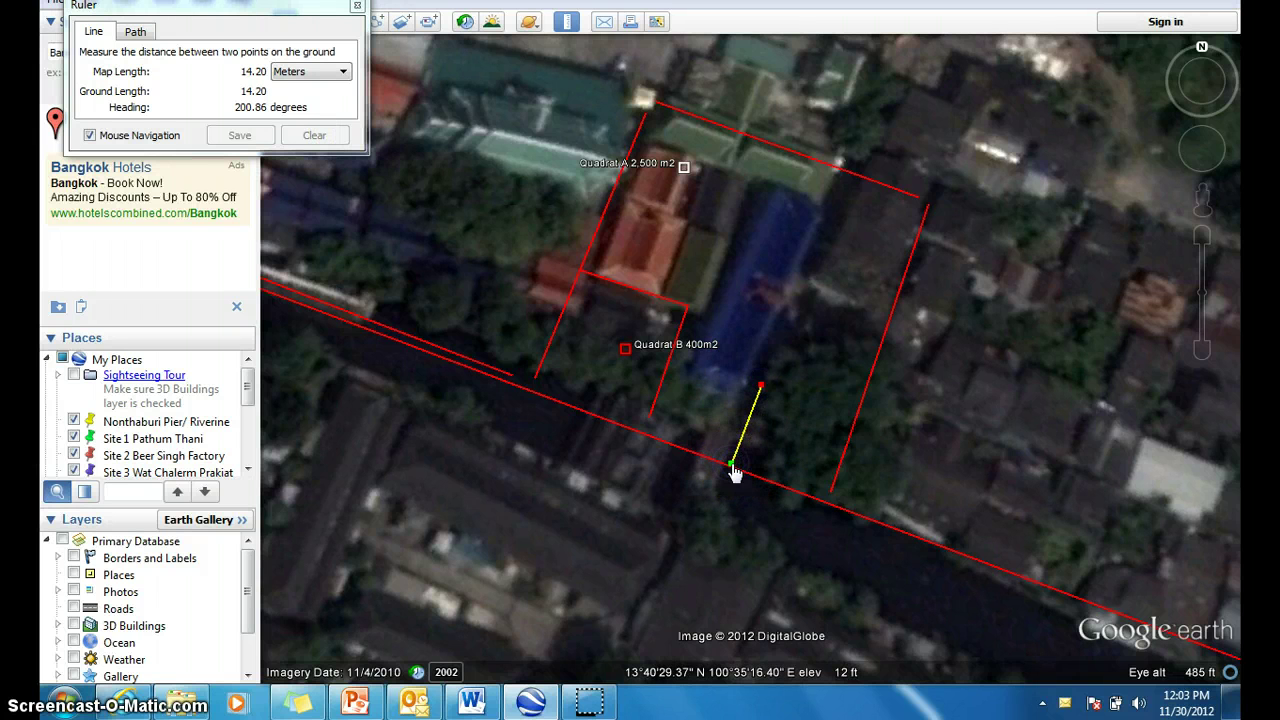
{"action": "left_click", "coordinate": [733, 466]}
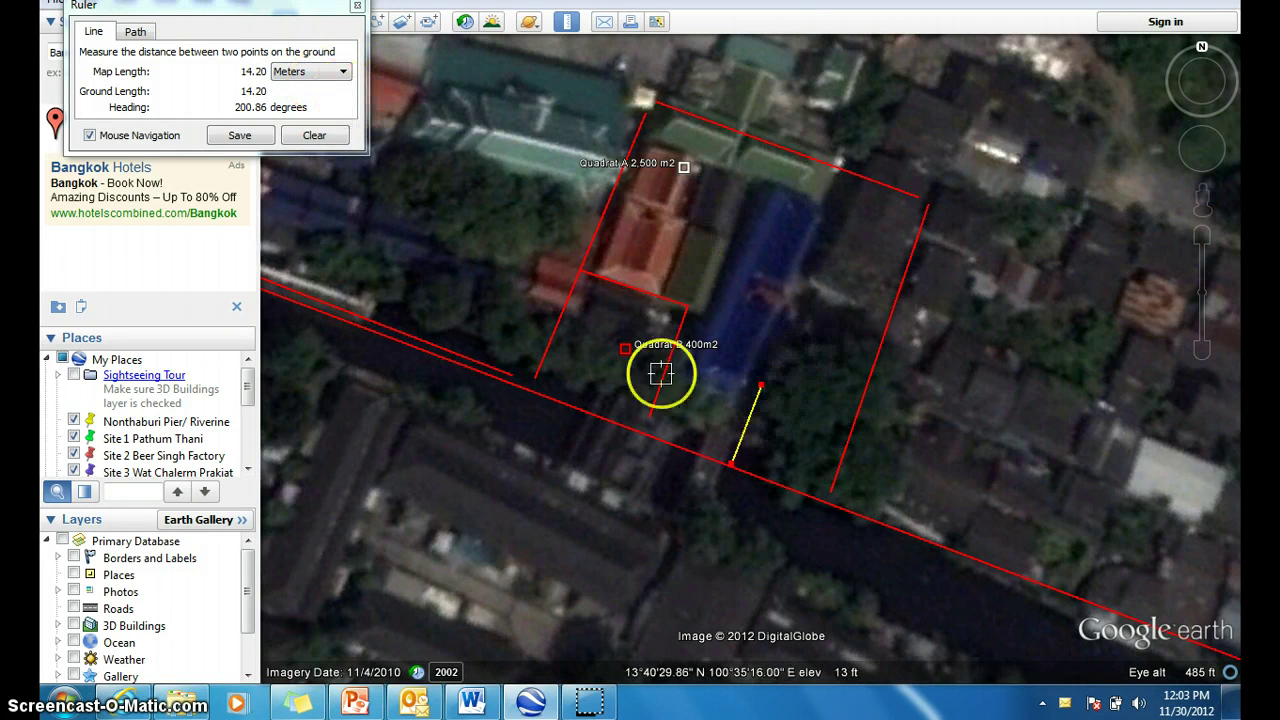
{"action": "left_click", "coordinate": [314, 136]}
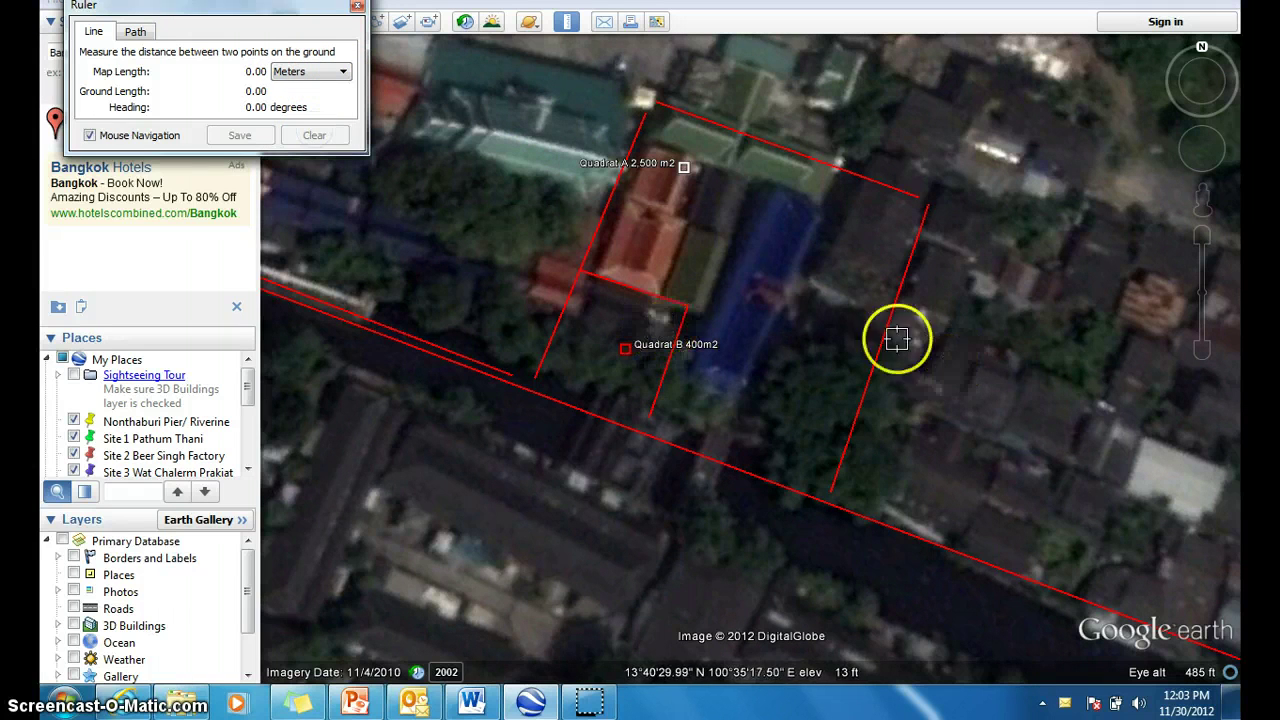
{"action": "left_click", "coordinate": [731, 458]}
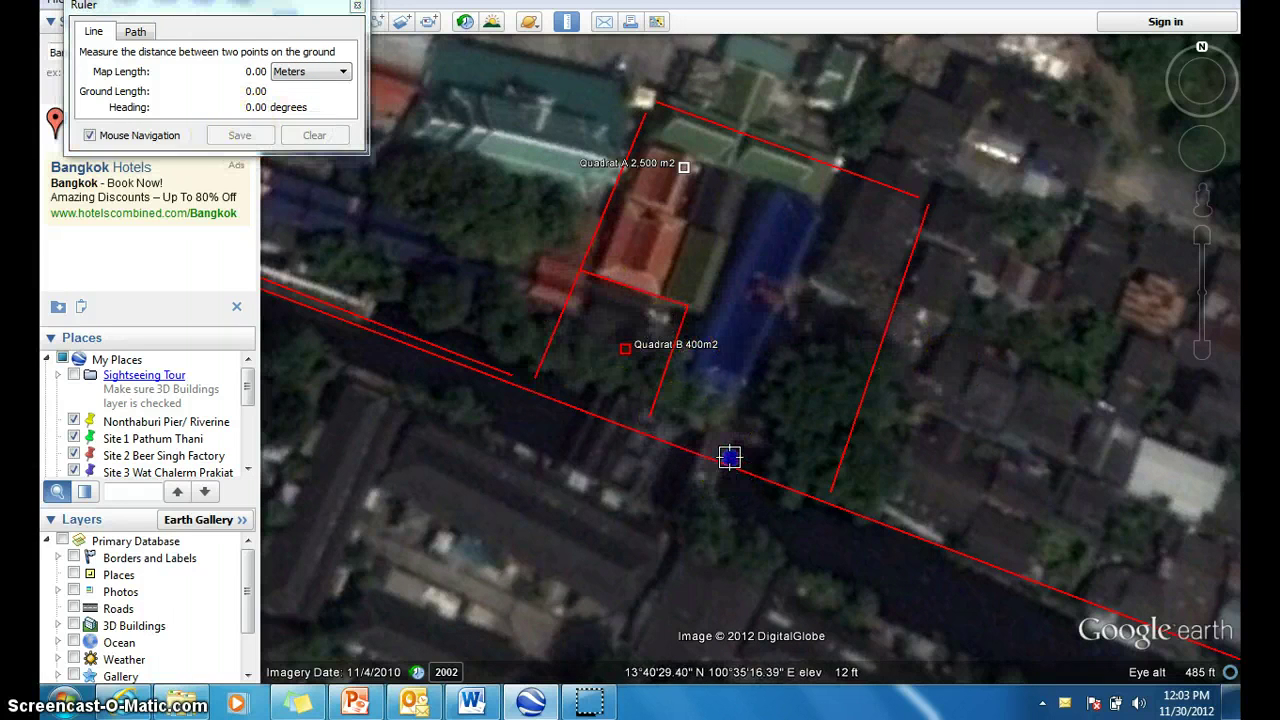
{"action": "left_click", "coordinate": [775, 343]}
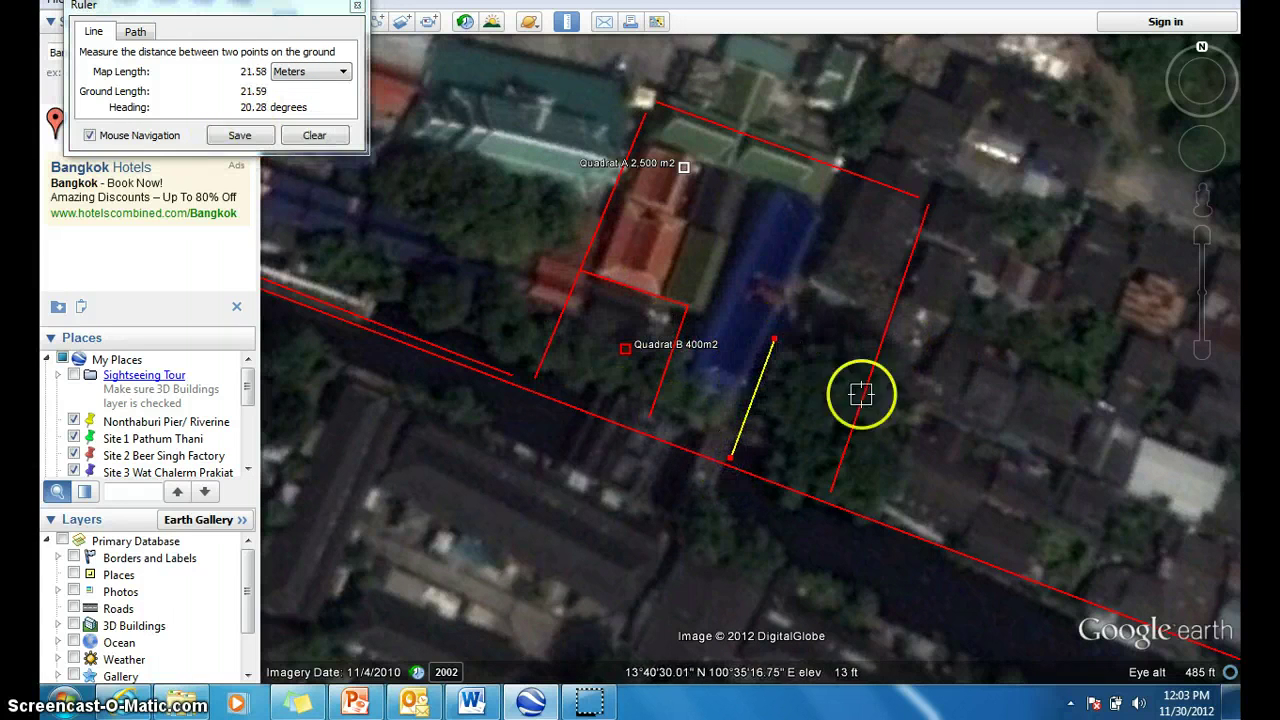
{"action": "left_click", "coordinate": [314, 135]}
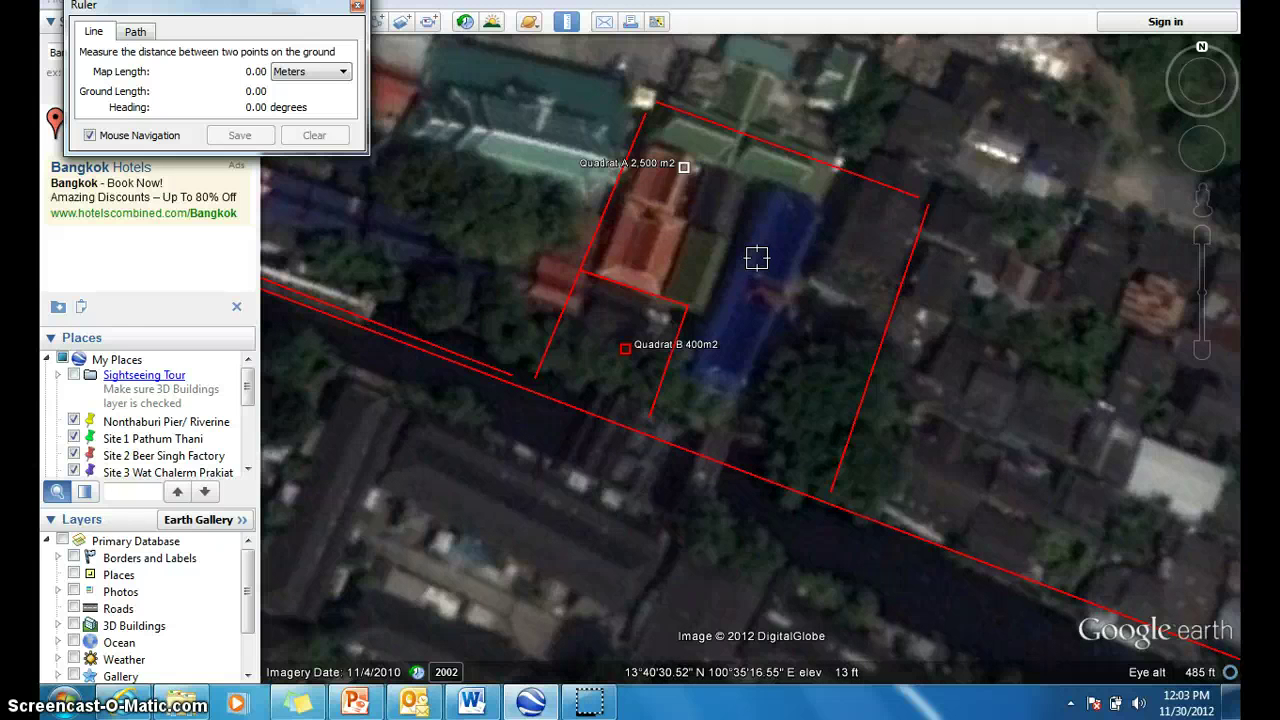
Scroll the Word document from its title to the EXAMPLE UDI calculations, then return to Google Earth.
{"action": "left_click", "coordinate": [473, 703]}
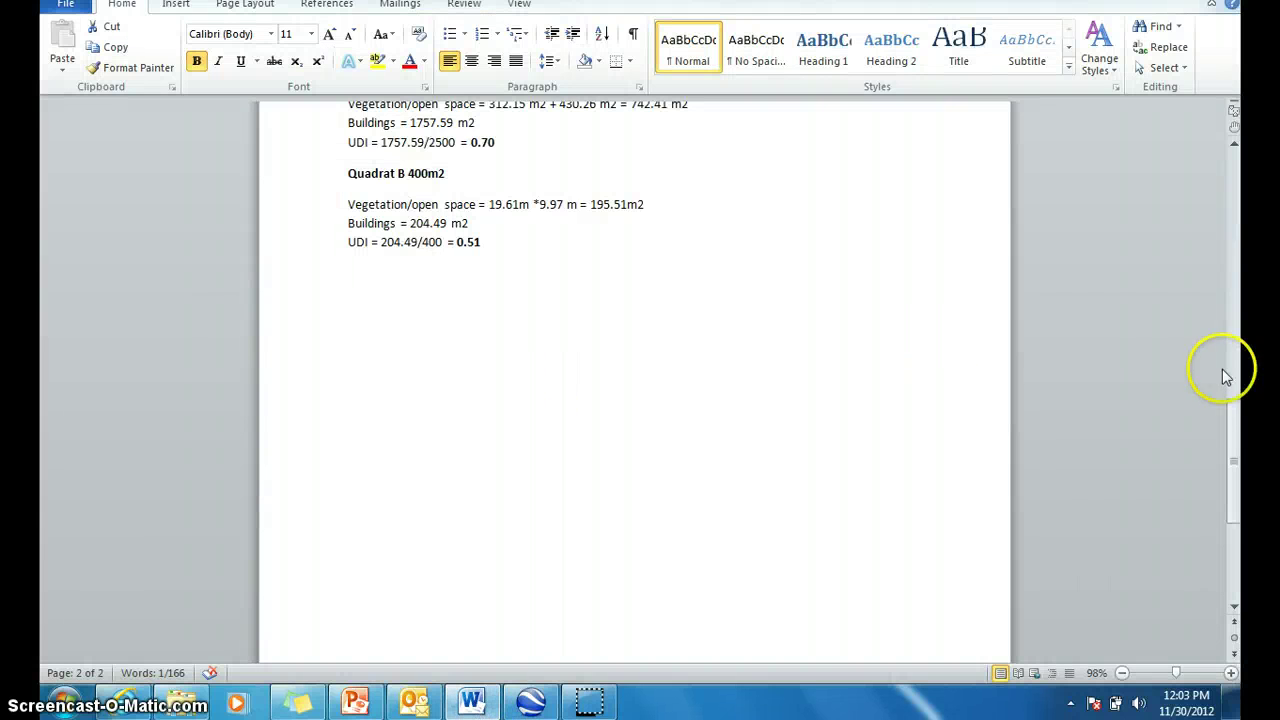
{"action": "left_click_drag", "start_coordinate": [1233, 435], "coordinate": [1231, 190]}
{"action": "left_click", "coordinate": [462, 352]}
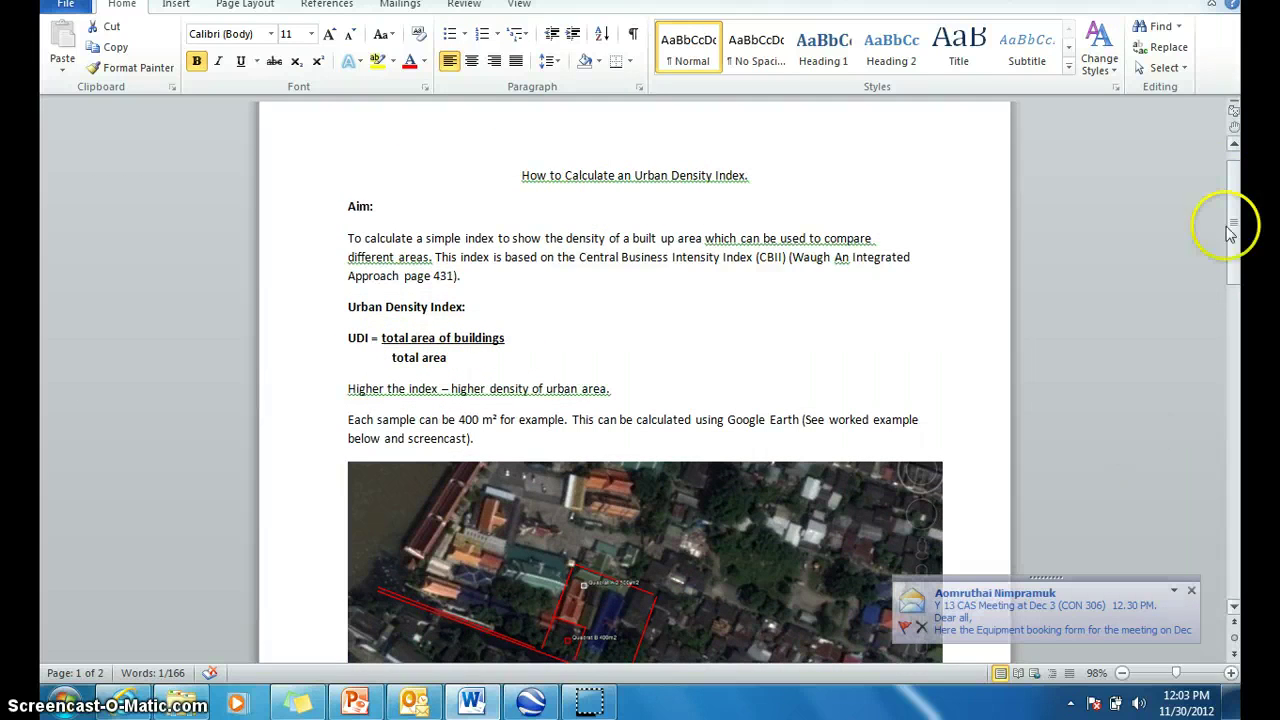
{"action": "left_click_drag", "start_coordinate": [1232, 233], "coordinate": [1232, 398]}
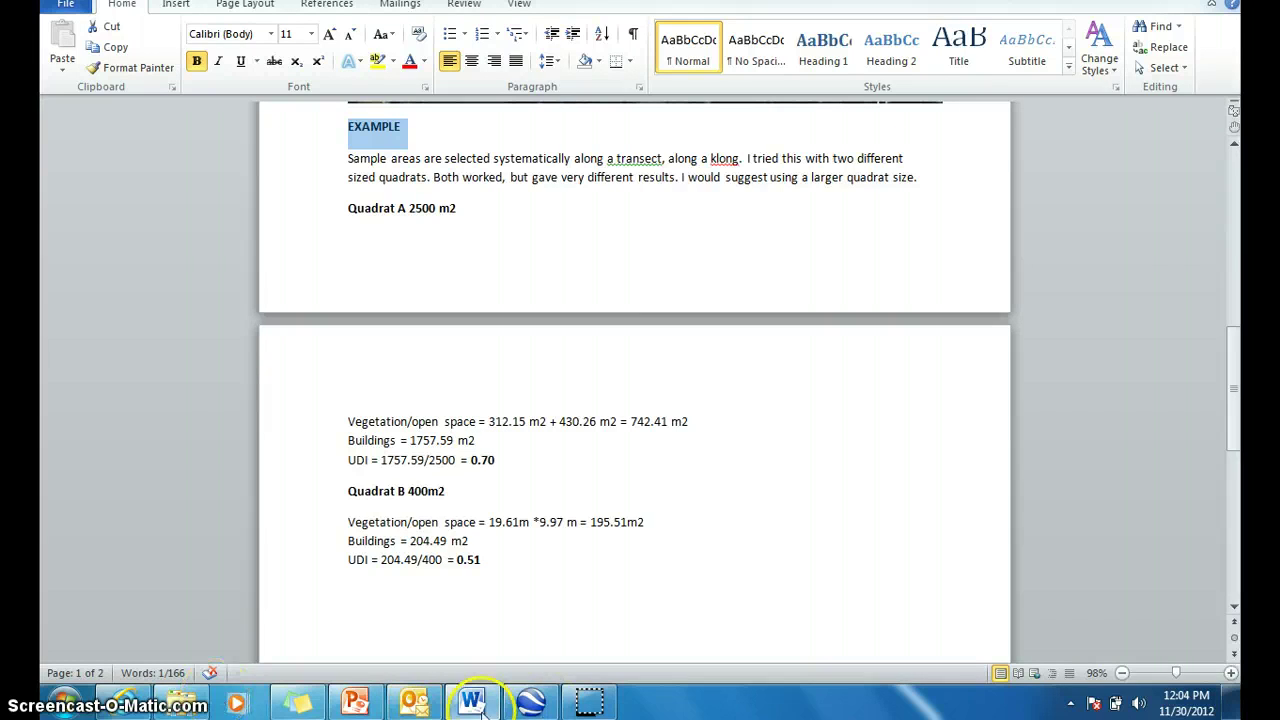
{"action": "left_click", "coordinate": [527, 705]}
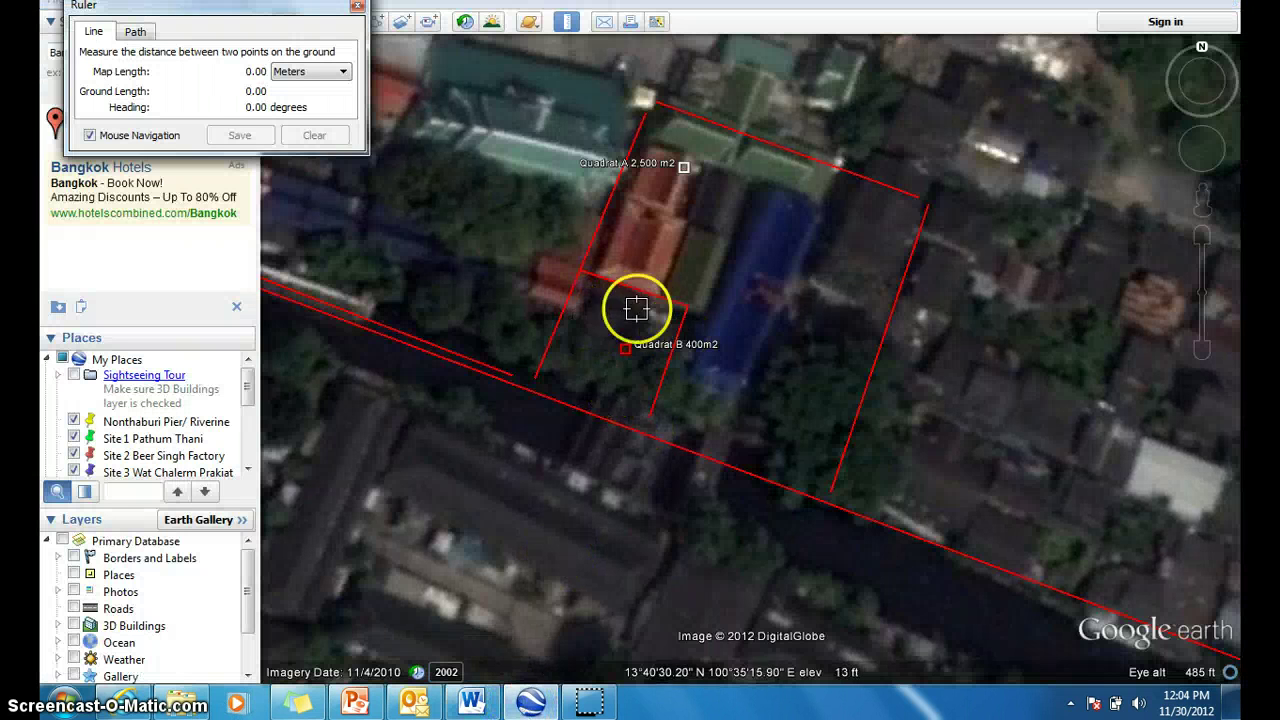